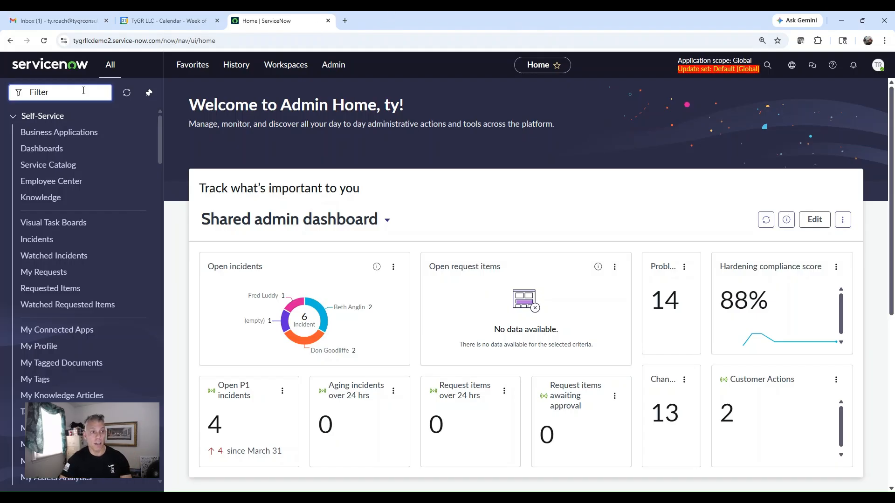
- View the CLP Records list and the list of the x_tygr_check_item table
text(clp)
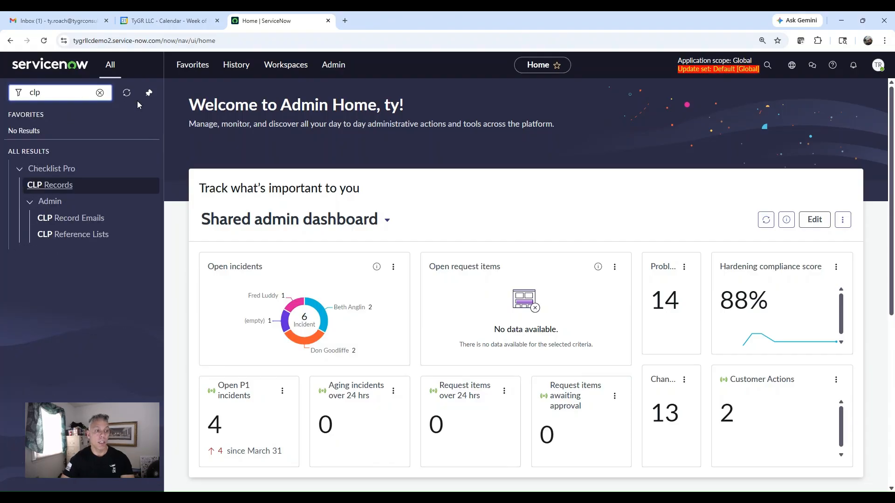
click(68, 186)
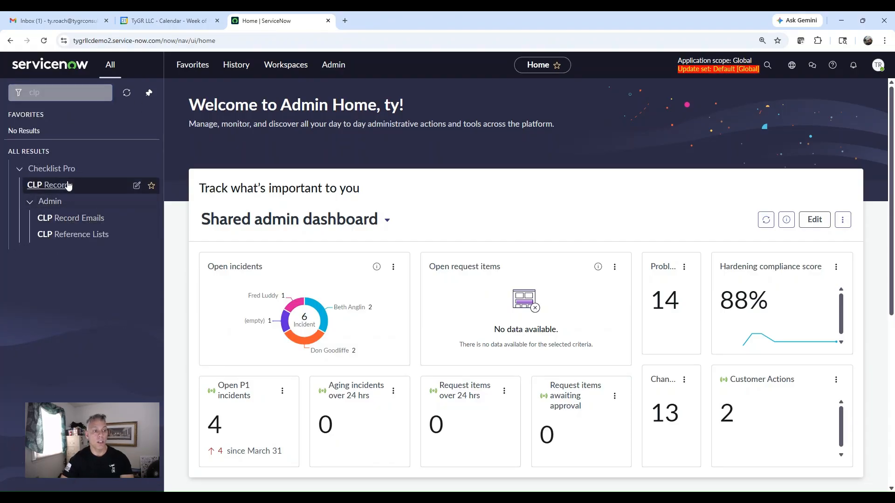
double_click(82, 91)
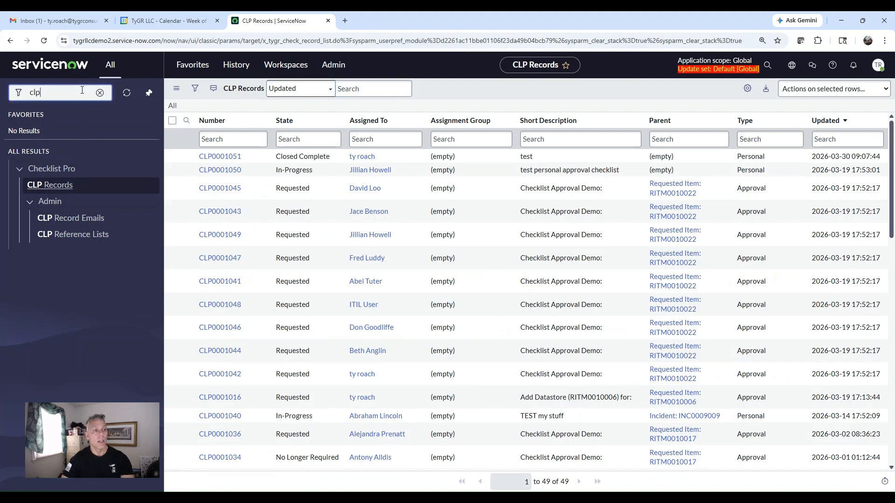
text(x_tygr)
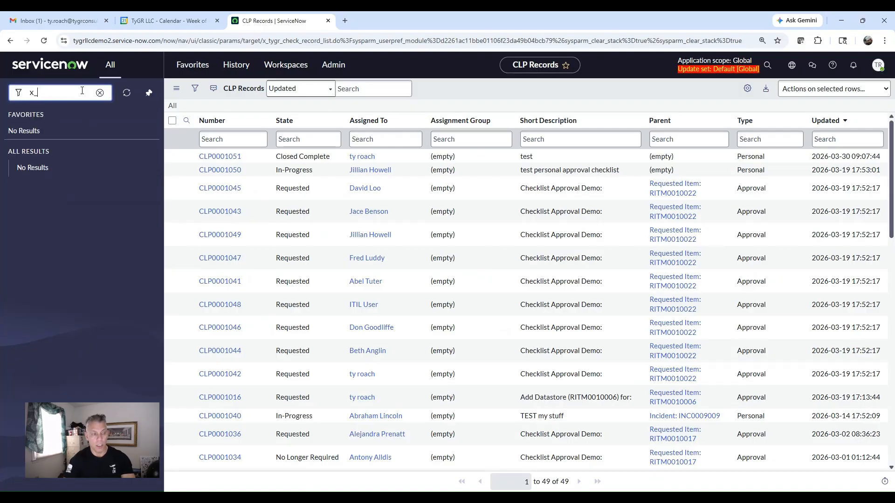
text(_check)
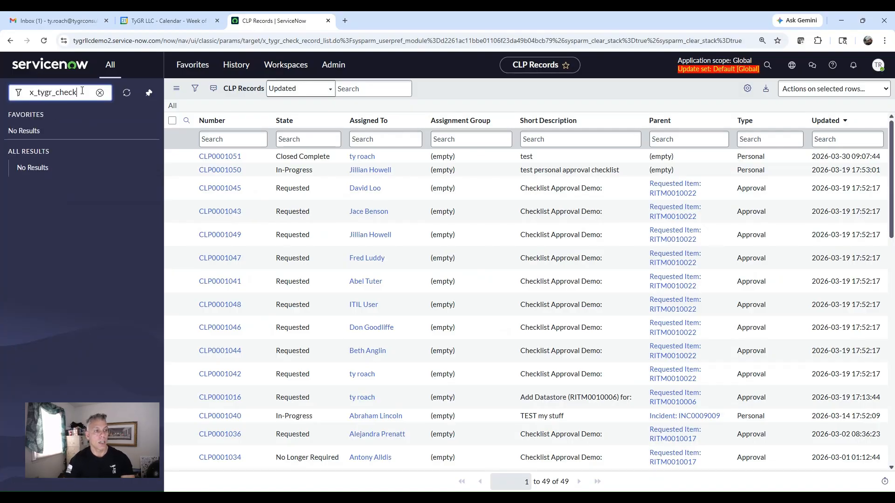
text(_item.list)
key(Return)
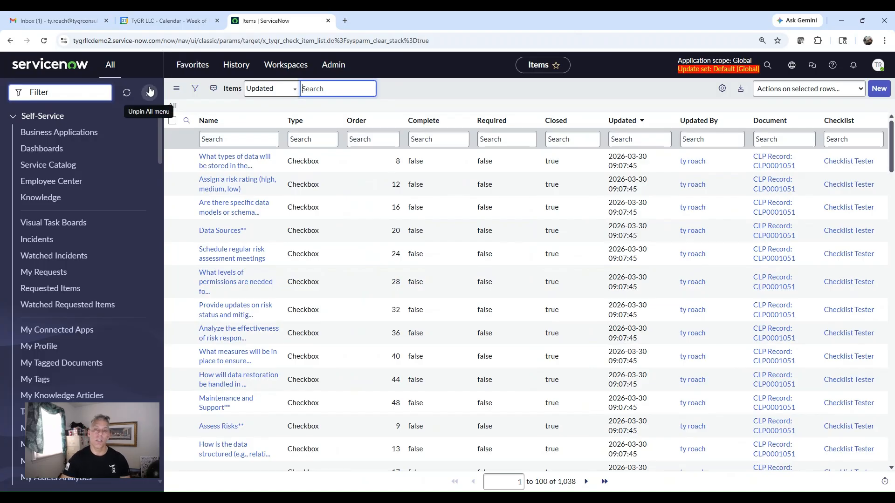
- List the System Definition script includes and filter them to the Checklist Pro application
click(87, 95)
text(scr)
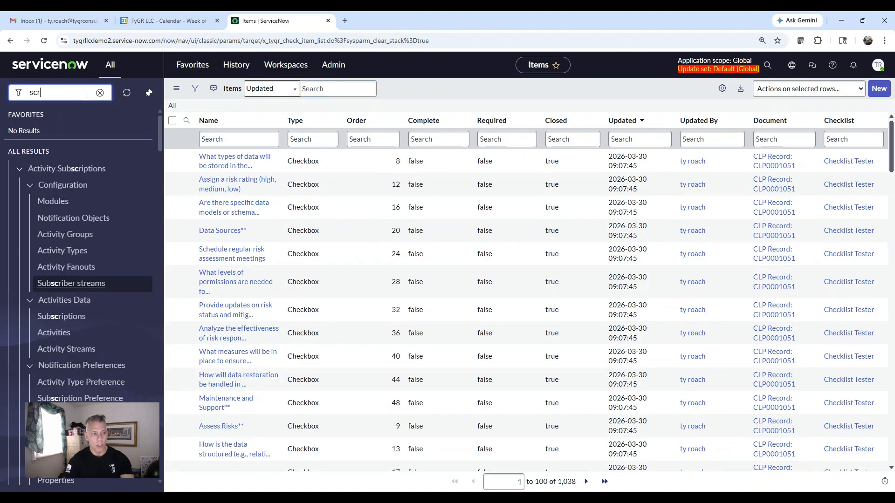
text(ipt in)
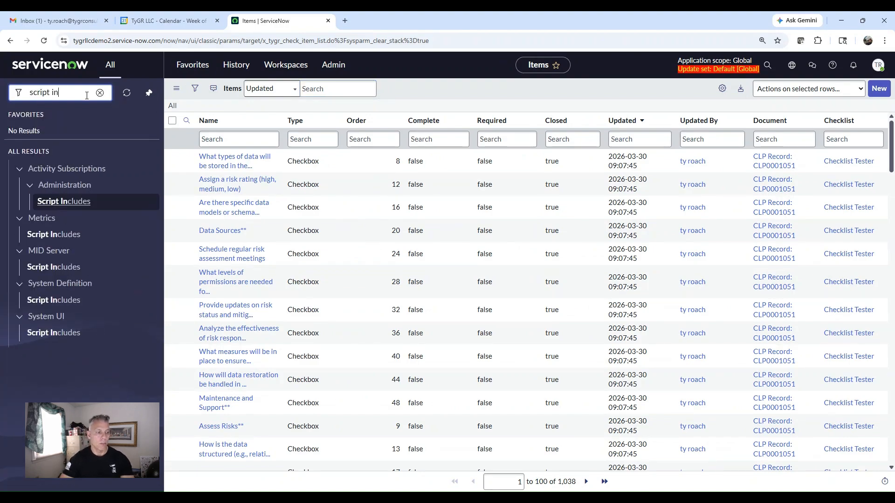
click(66, 300)
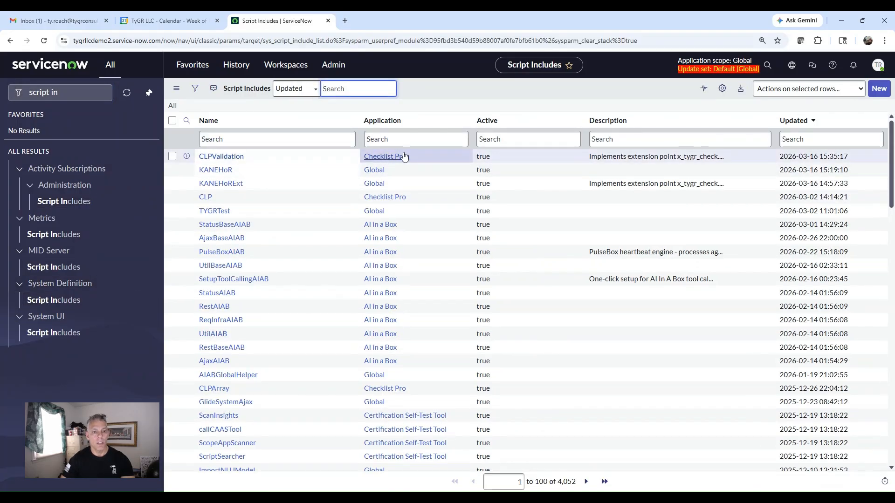
right_click(408, 153)
click(444, 160)
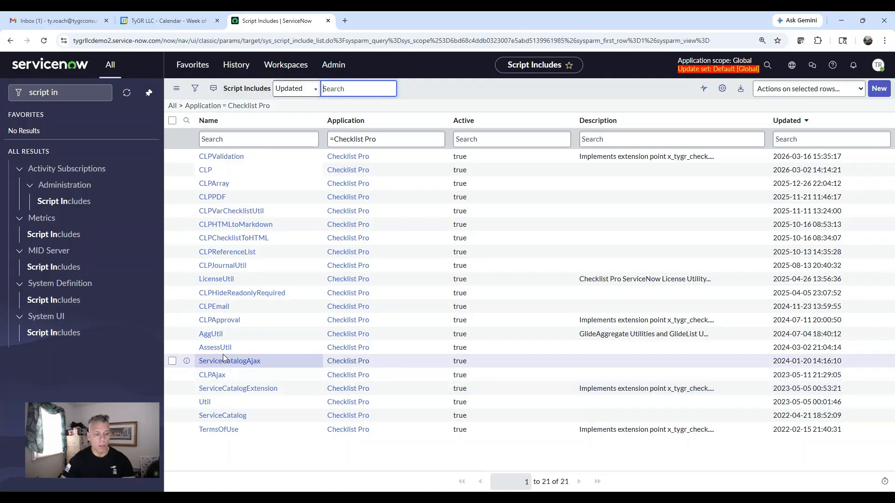
- Examine the code of the CLPApproval script include and return to the filtered list
click(226, 323)
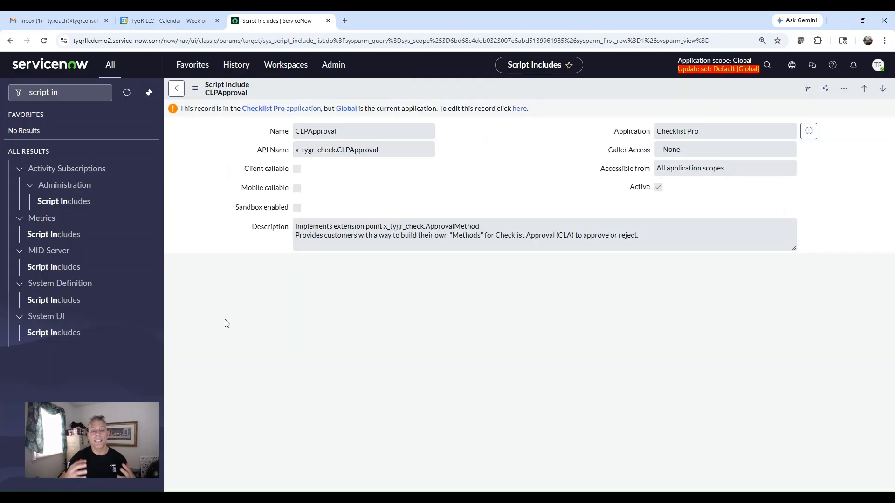
scroll(528, 328, down, 3)
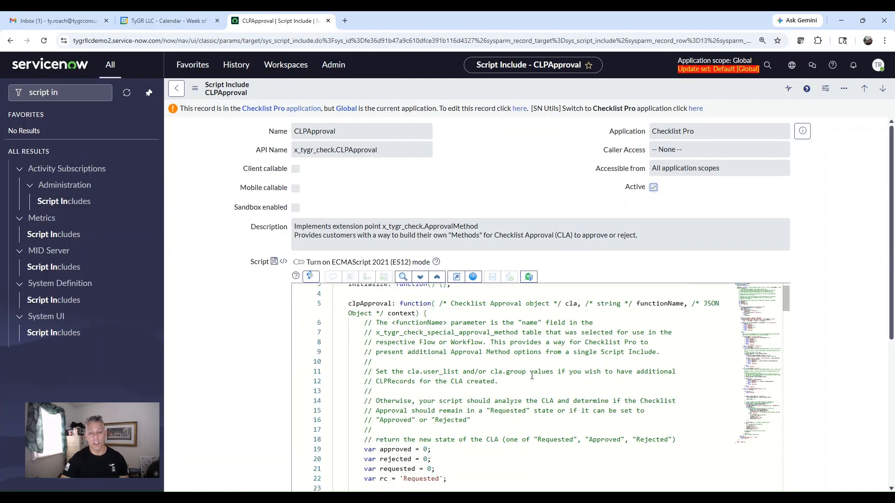
scroll(528, 328, down, 1)
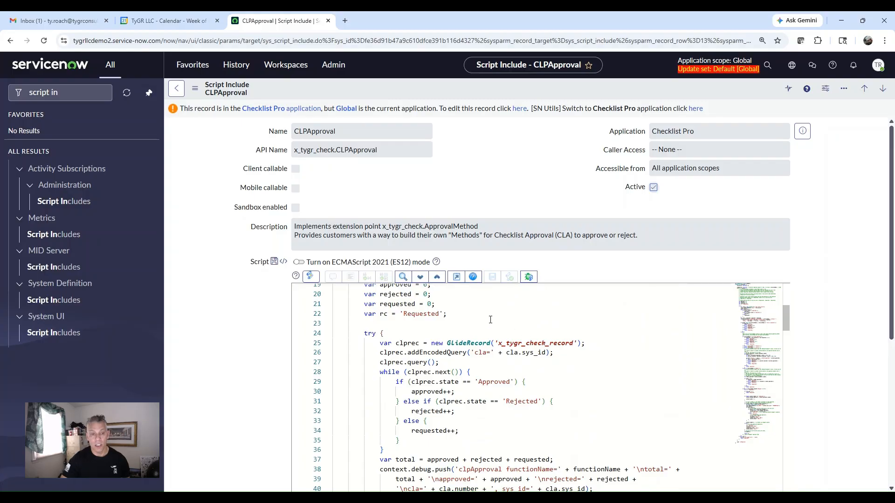
scroll(241, 336, down, 3)
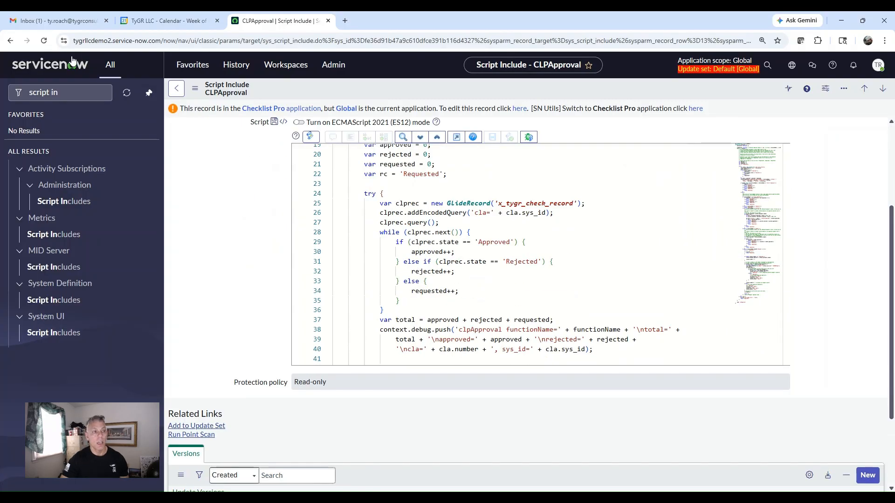
click(10, 41)
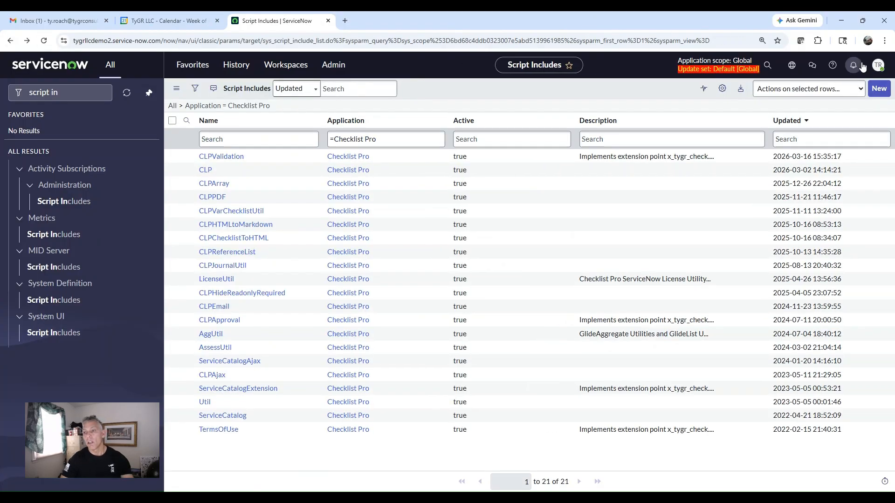
- Switch the application scope from Global to Checklist Pro
click(791, 69)
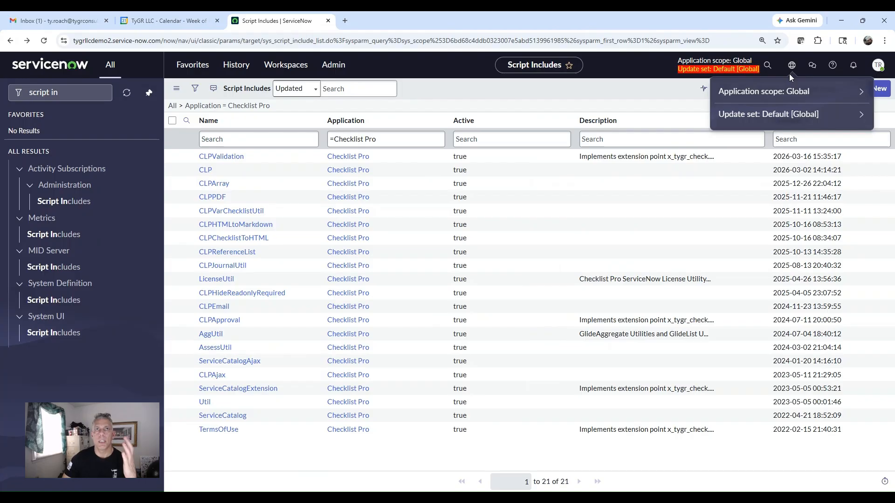
click(810, 92)
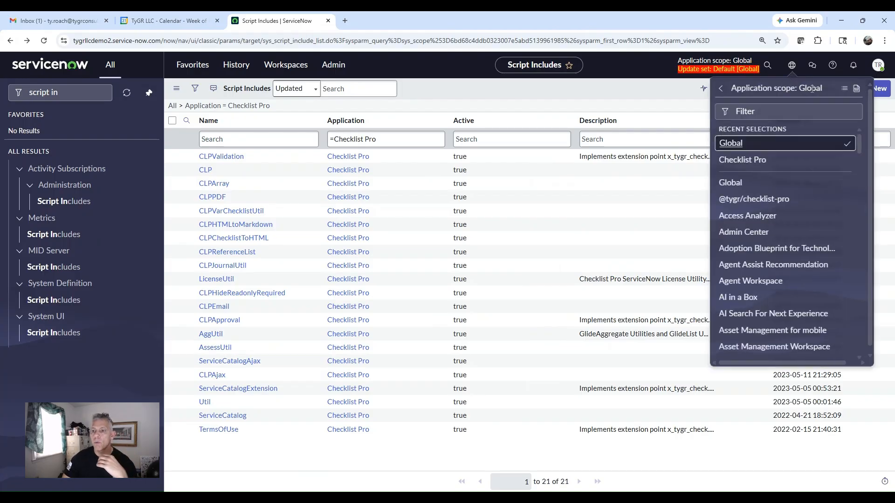
click(756, 164)
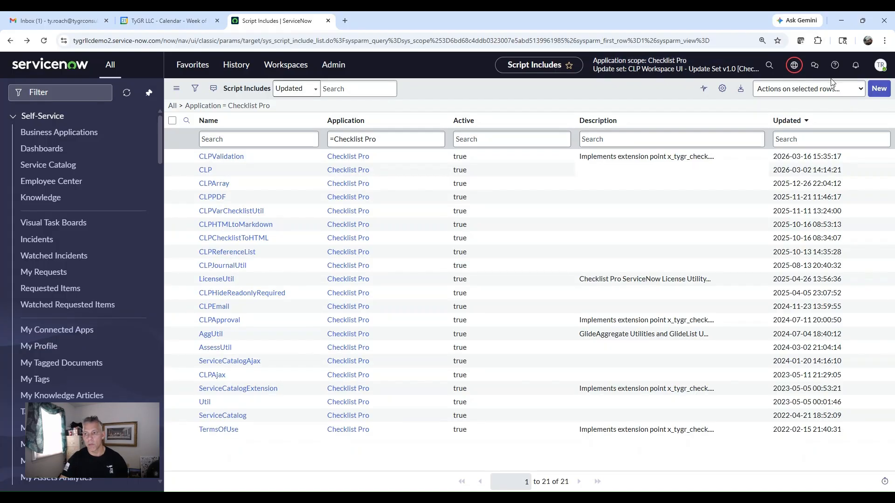
- Open the store application record of the current Checklist Pro scope
click(795, 66)
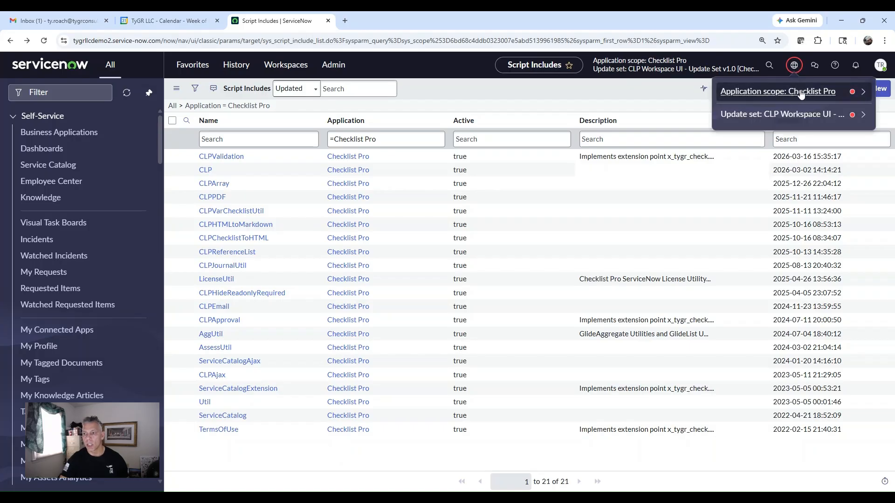
click(801, 93)
click(865, 88)
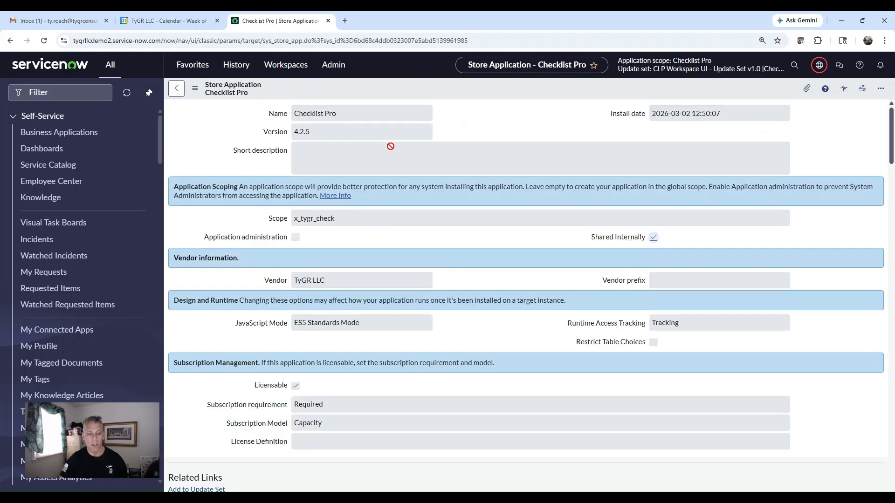
- Uninstall the Checklist Pro application with tables and data retained, confirming with the word "uninstall"
scroll(391, 146, down, 5)
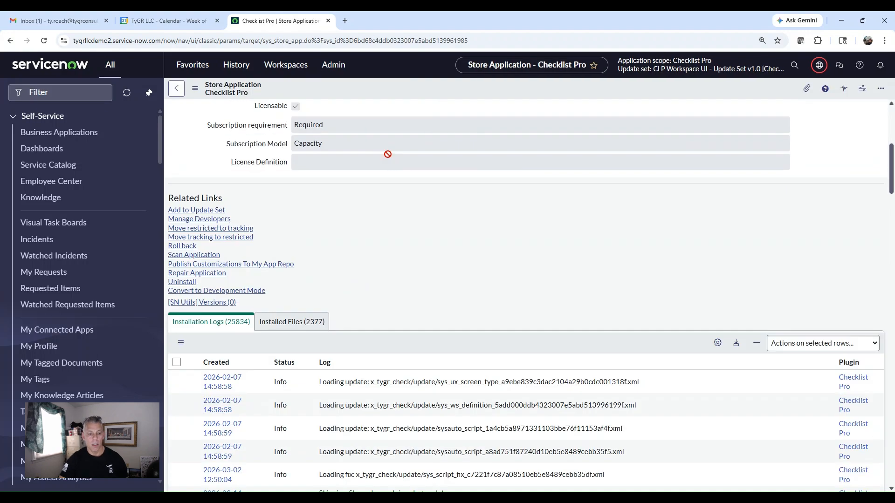
click(190, 282)
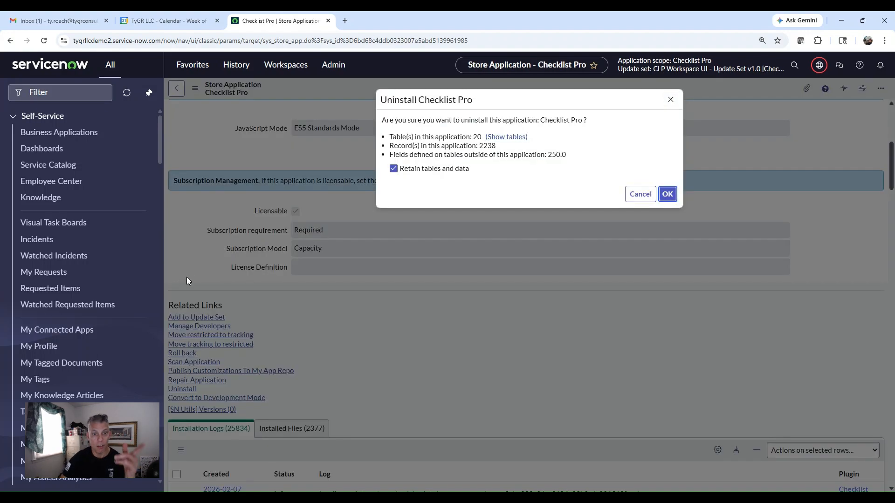
click(668, 194)
double_click(425, 98)
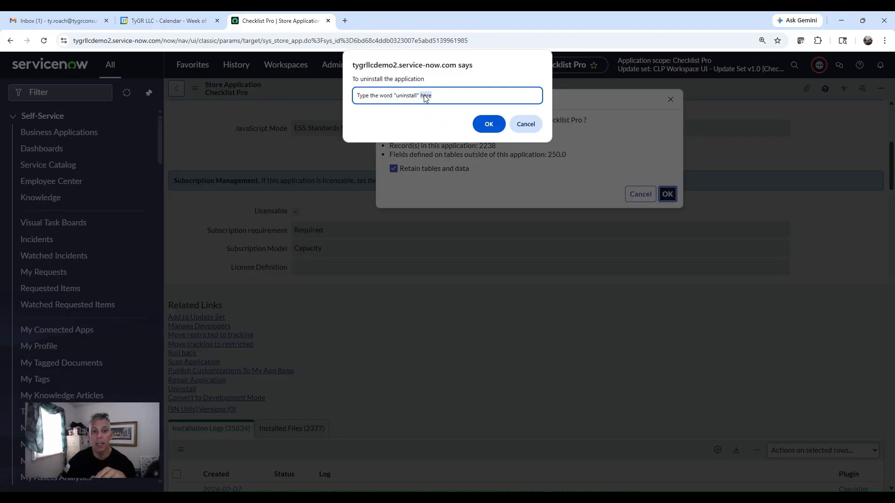
double_click(426, 99)
drag(425, 99, 332, 106)
text(unti)
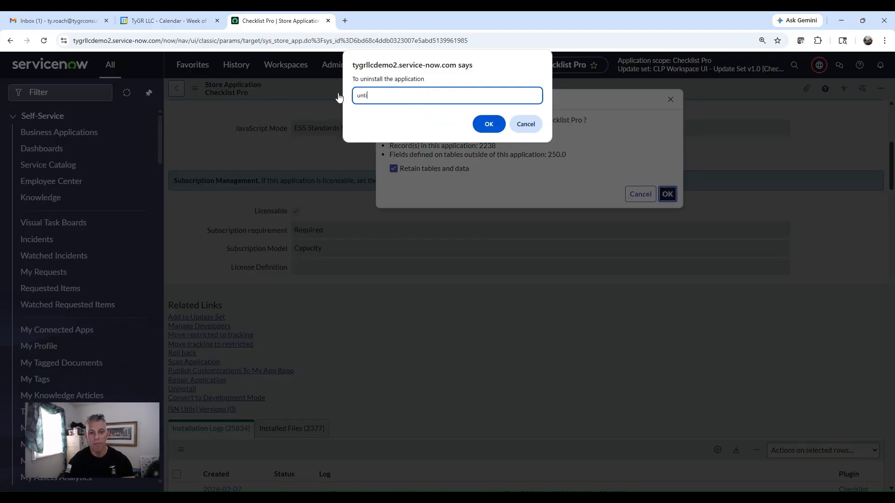
text(install)
click(489, 124)
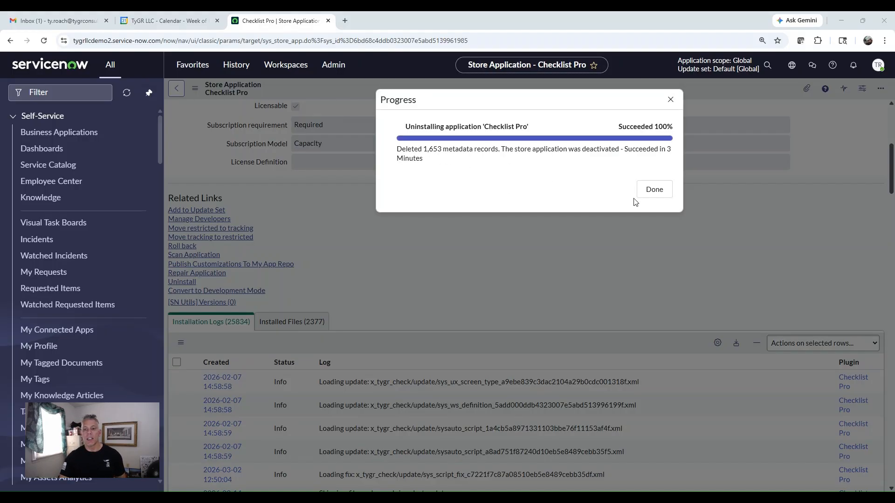
click(655, 190)
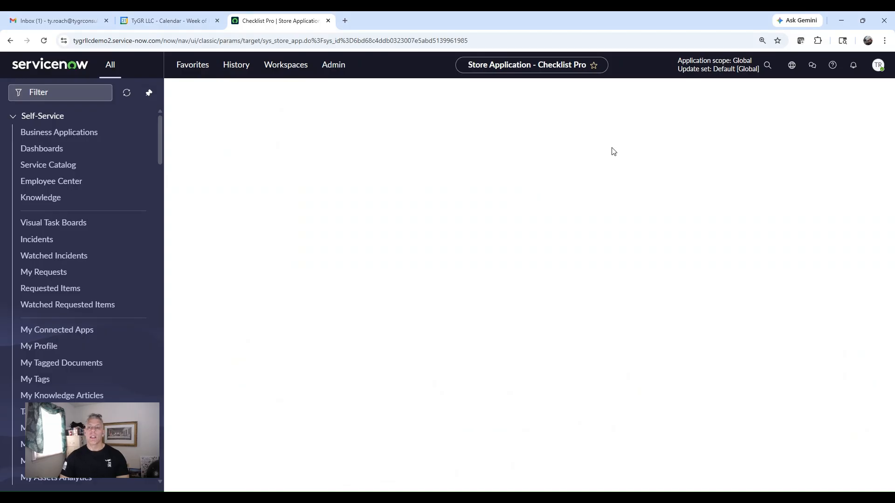
- Reload the Application Manager and check the installation status of Checklist Pro
click(94, 96)
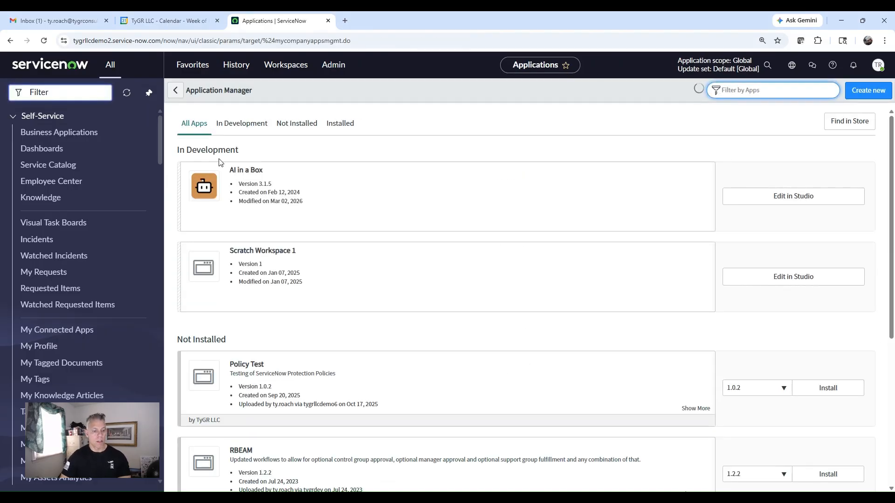
scroll(292, 180, down, 5)
scroll(292, 180, down, 1)
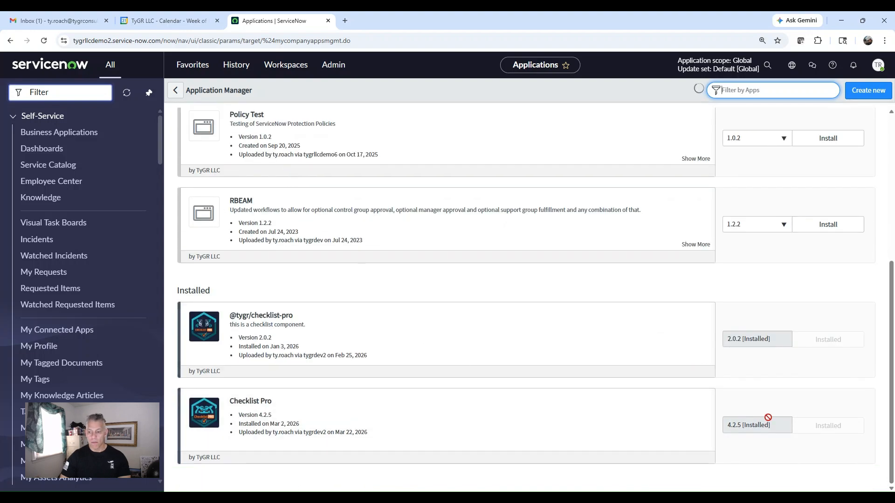
click(42, 41)
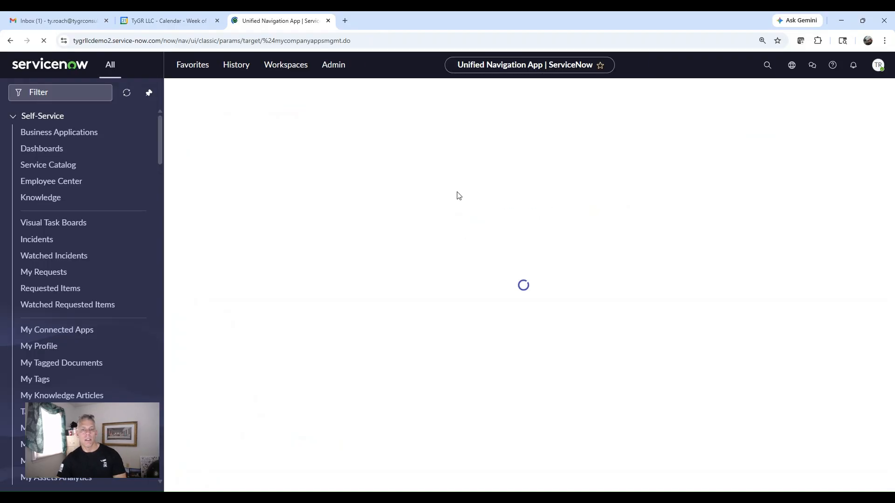
scroll(459, 196, down, 5)
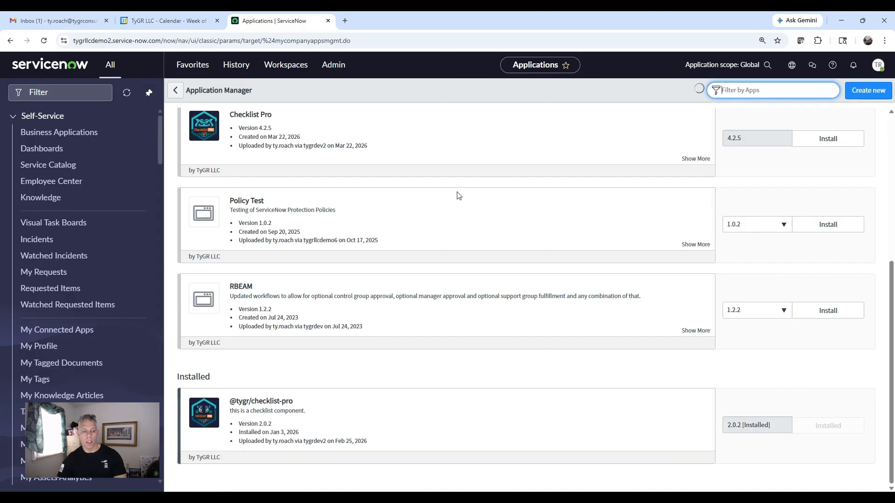
scroll(457, 255, up, 2)
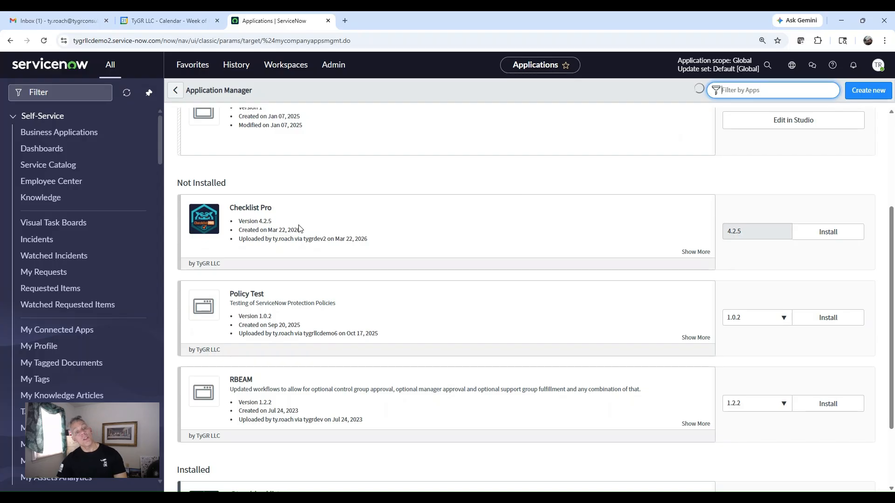
- Search the navigator for remaining Checklist Pro modules using "clp" and "checkli"
click(61, 89)
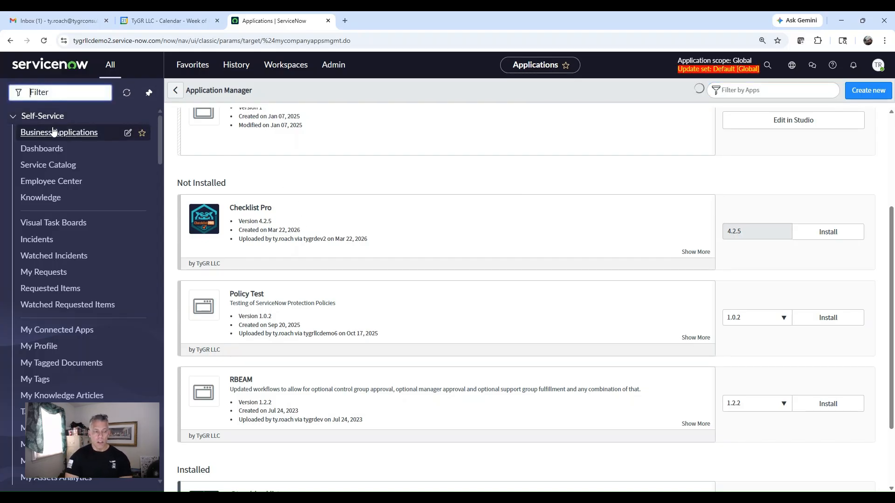
text(clp)
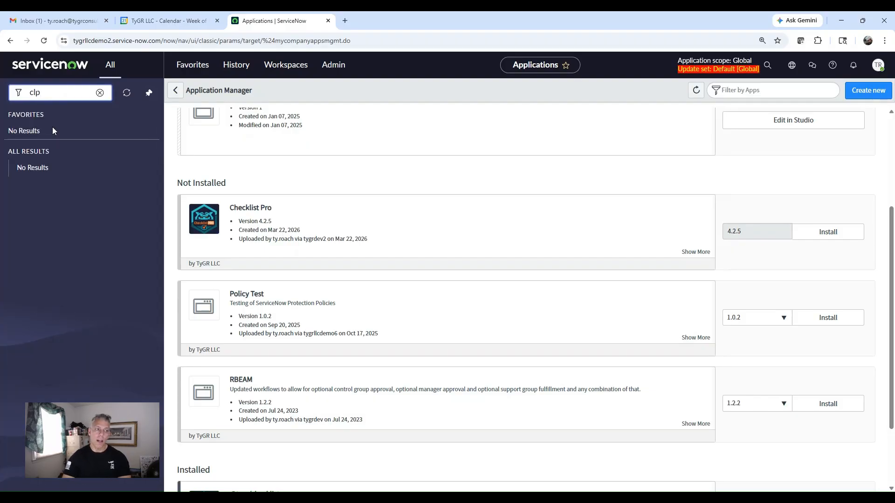
key(BackSpace)
key(BackSpace)
key(BackSpace)
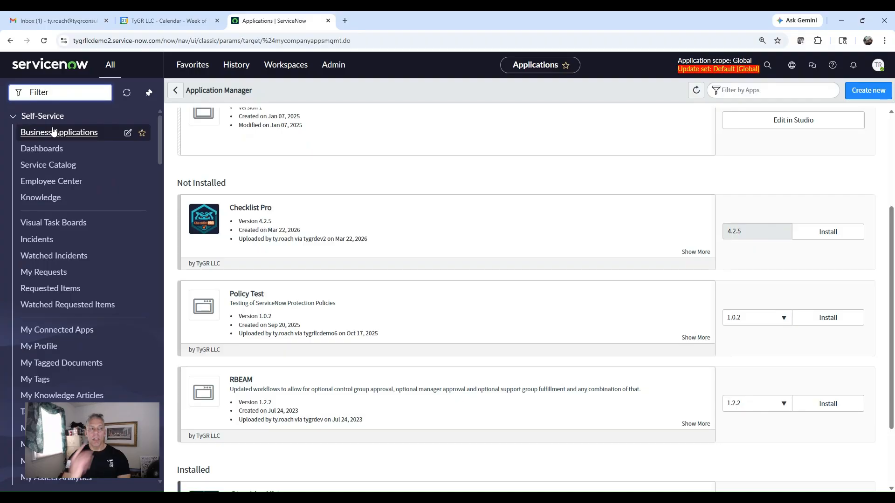
text(eckli)
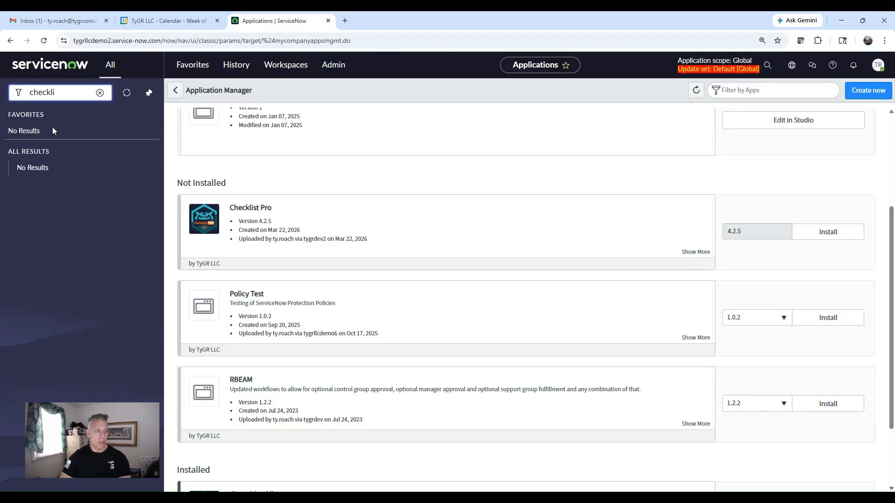
- List the retained records of the x_tygr_check_record table, inspect record CLP0001050 and return to the list
double_click(60, 87)
text(x_)
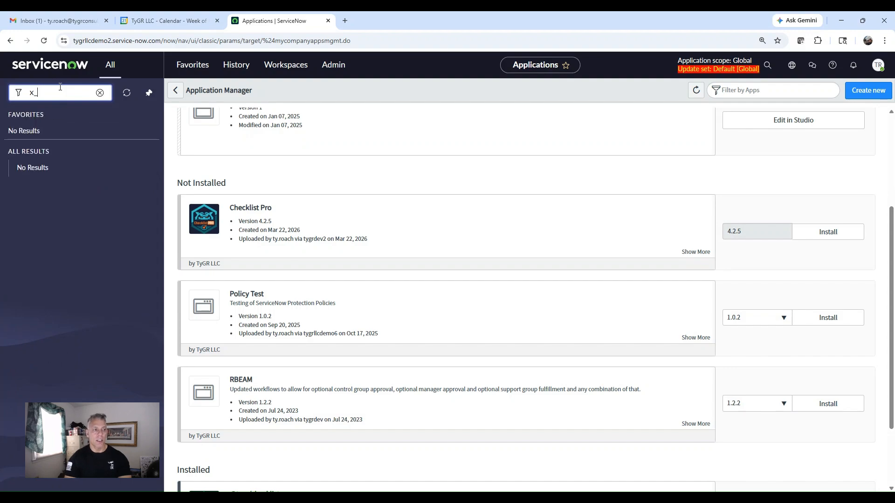
text(tygr_check_)
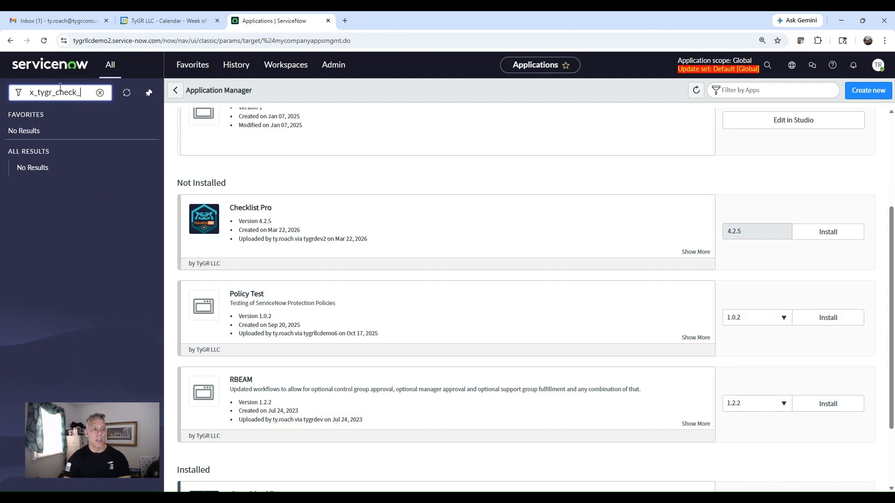
text(record.list)
key(Return)
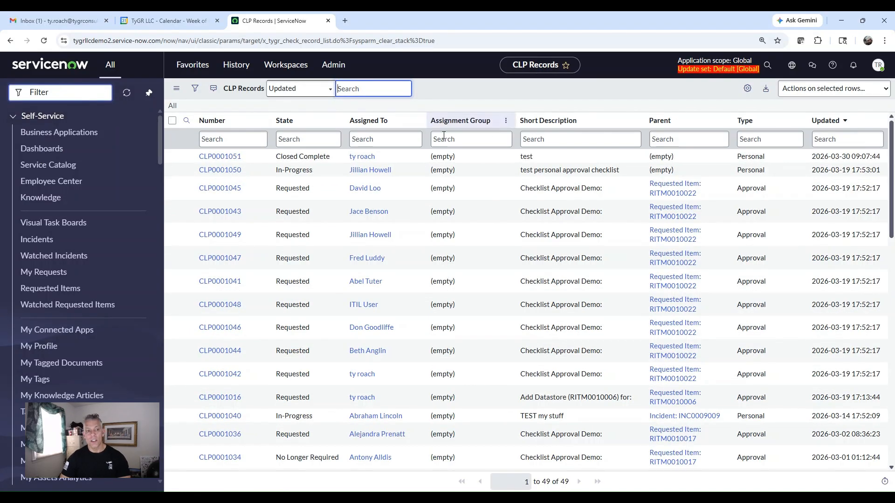
click(223, 170)
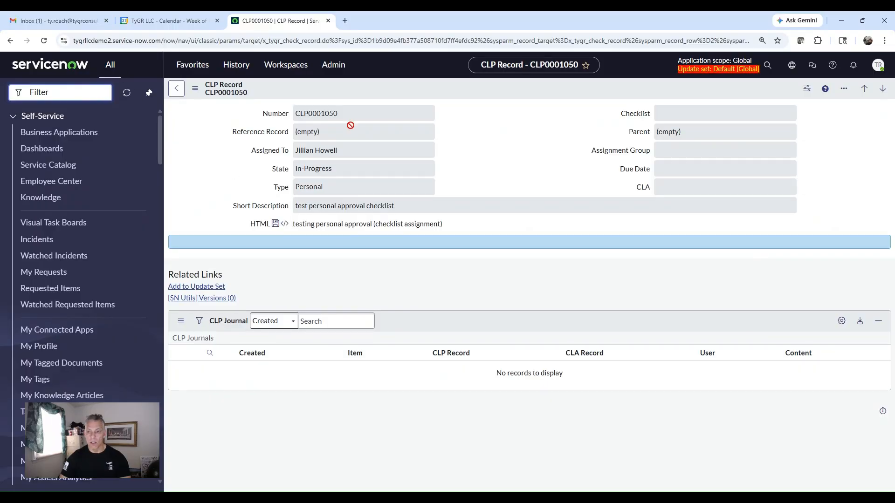
click(10, 41)
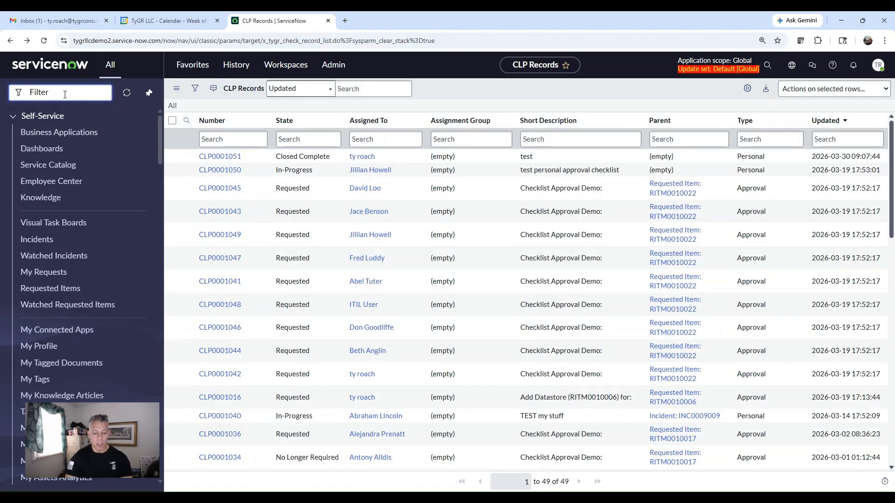
- List the retained records of the x_tygr_check_item table and open the parent CLP record CLP0001051 of an item
text(x_tygr_ch)
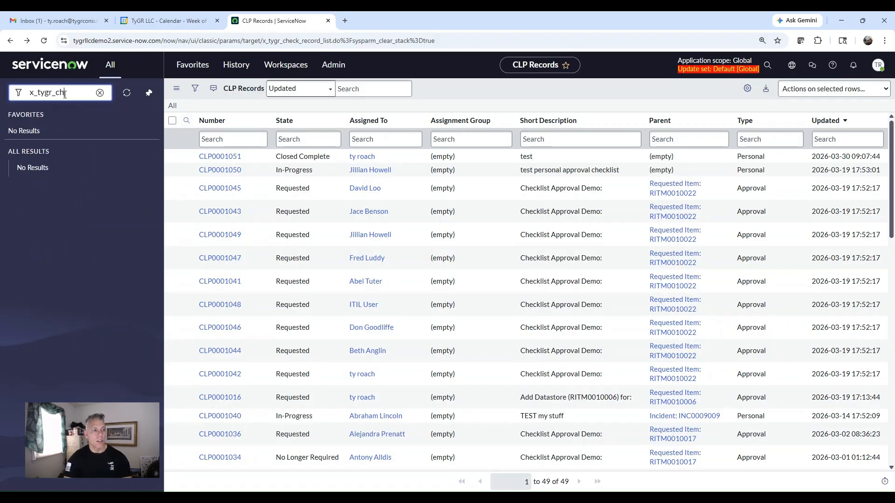
text(eck_item.list)
key(Return)
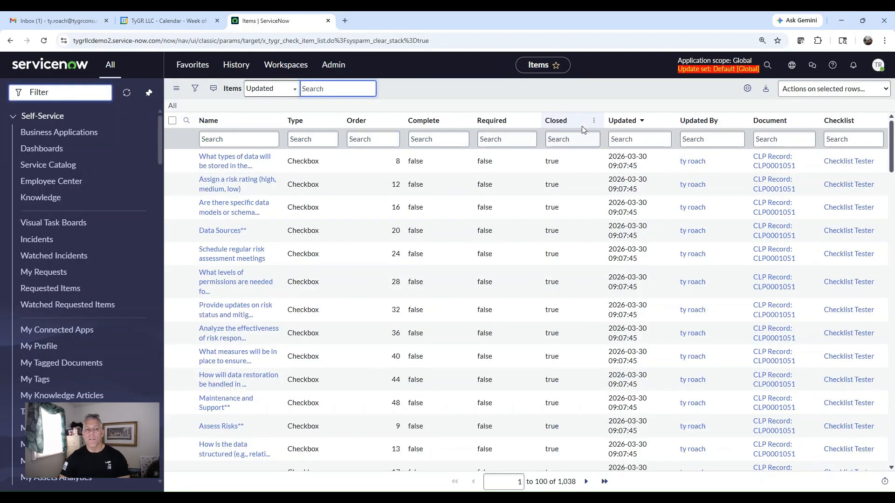
click(783, 193)
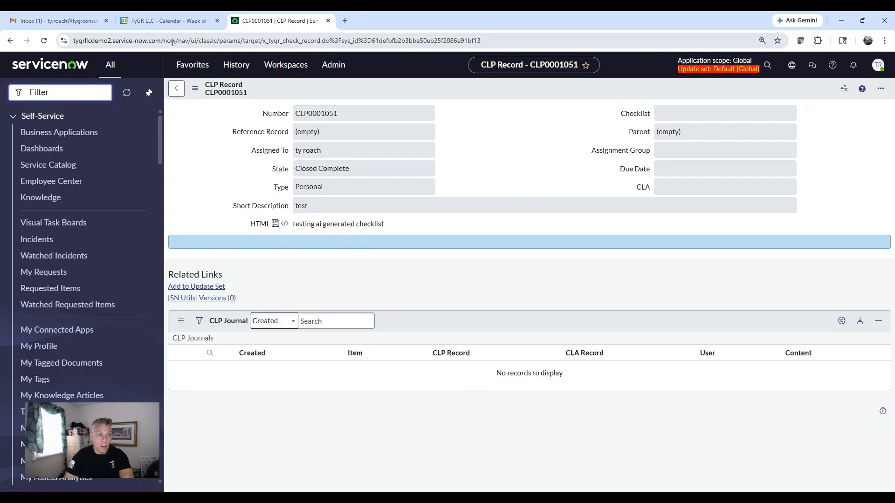
- Open the System Definition script includes and filter them by application "check" to look for leftover Checklist Pro code
click(64, 92)
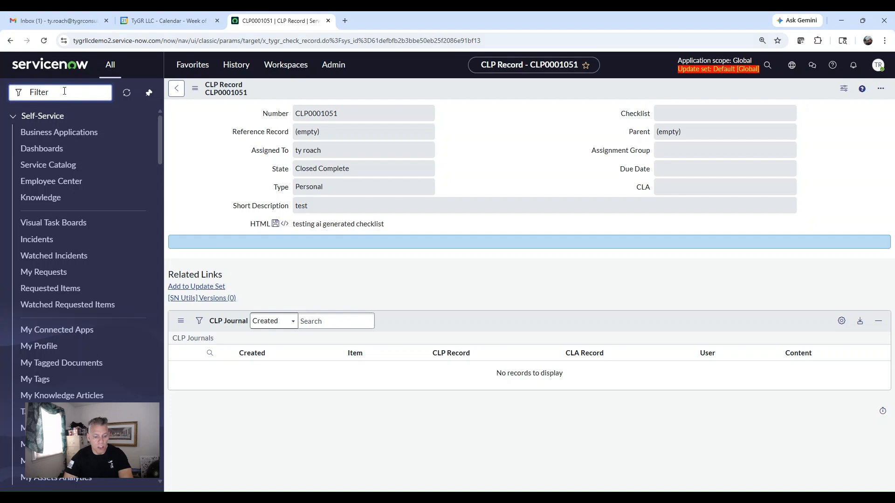
text(script in)
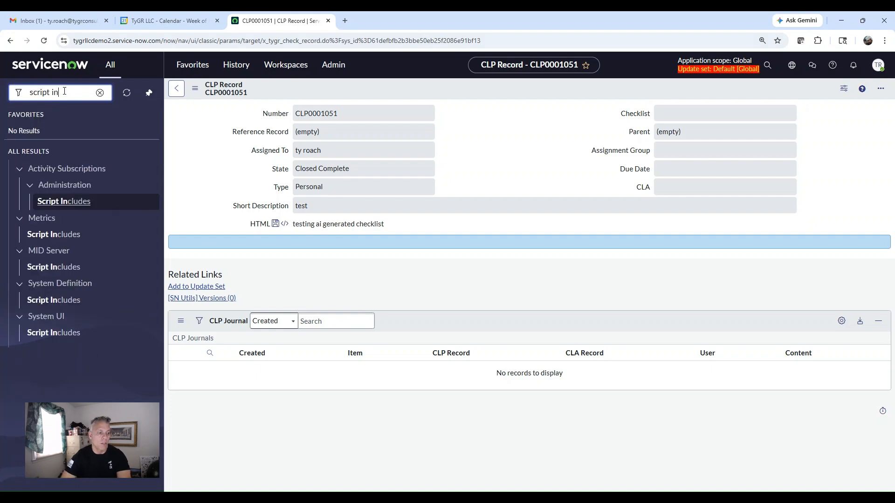
click(54, 301)
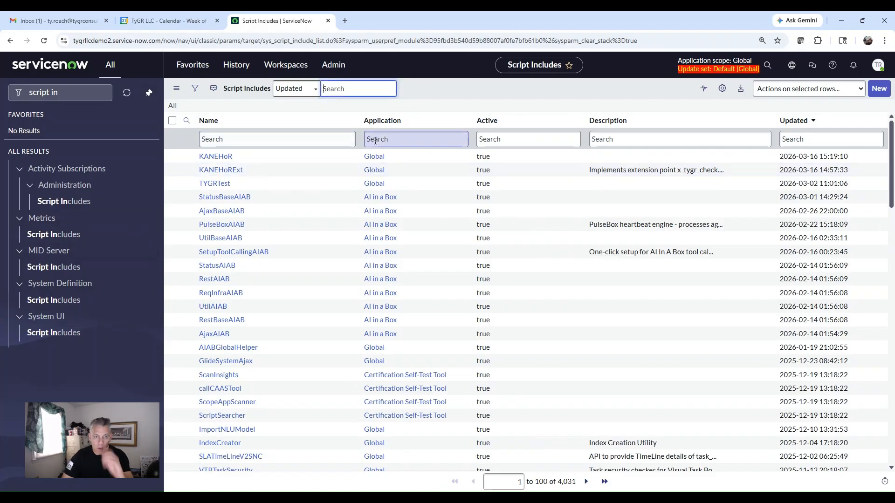
click(369, 138)
text(check)
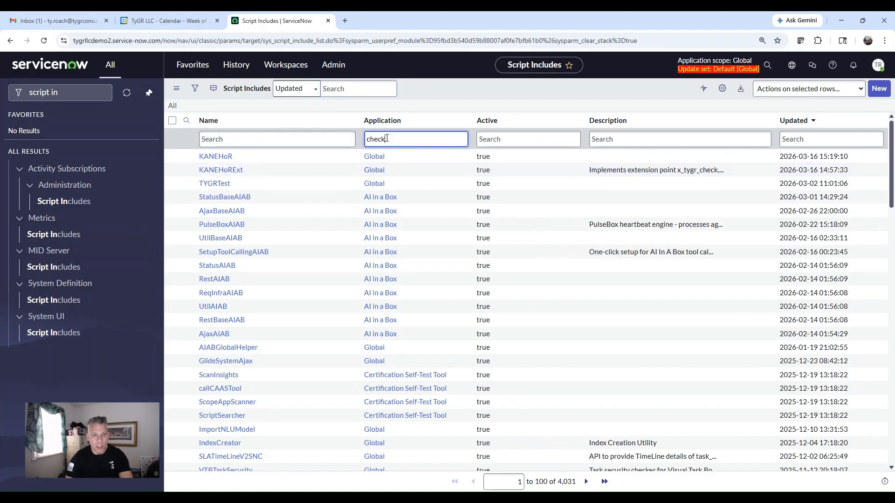
key(Return)
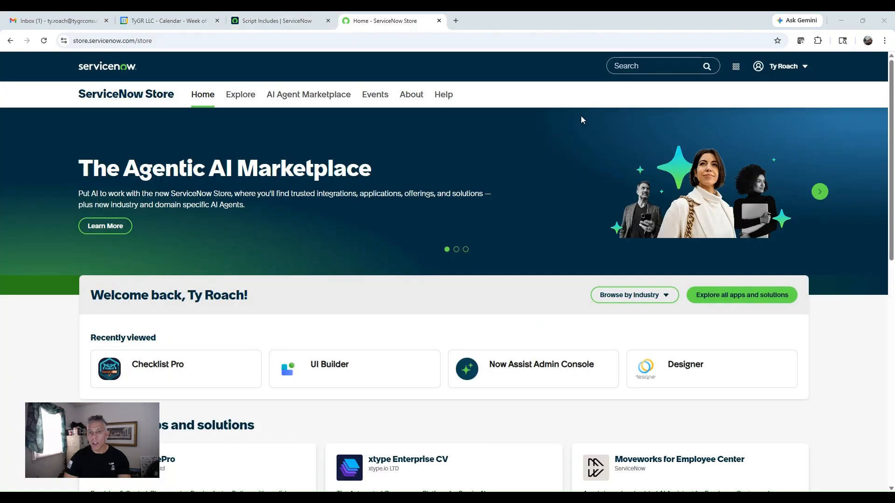
- Open the Store Publisher Portal from the ServiceNow Store account and stay on its home overview
click(794, 67)
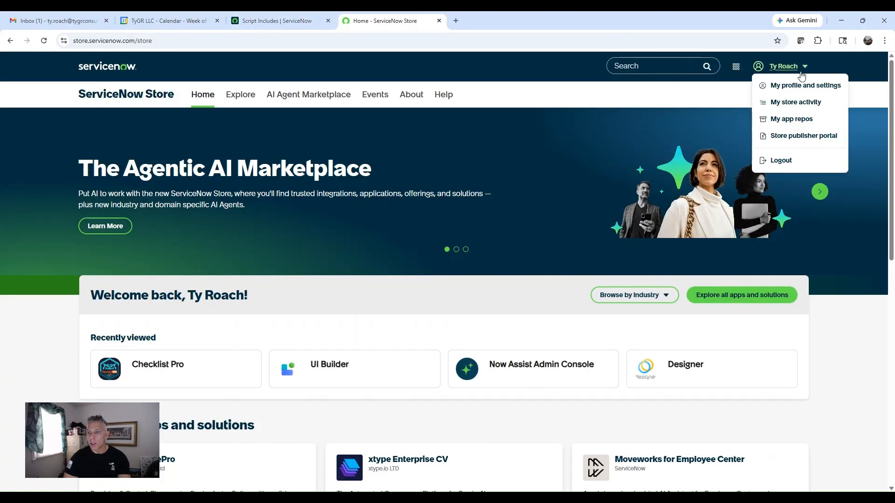
click(791, 138)
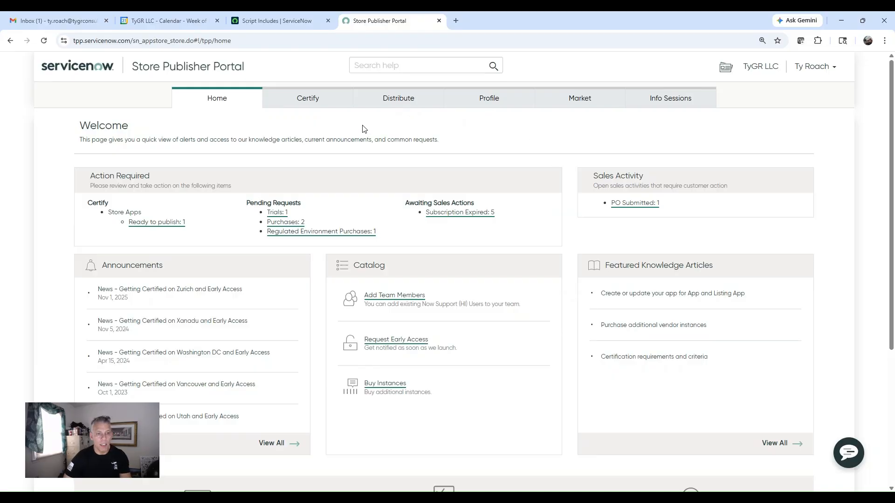
click(400, 99)
click(200, 104)
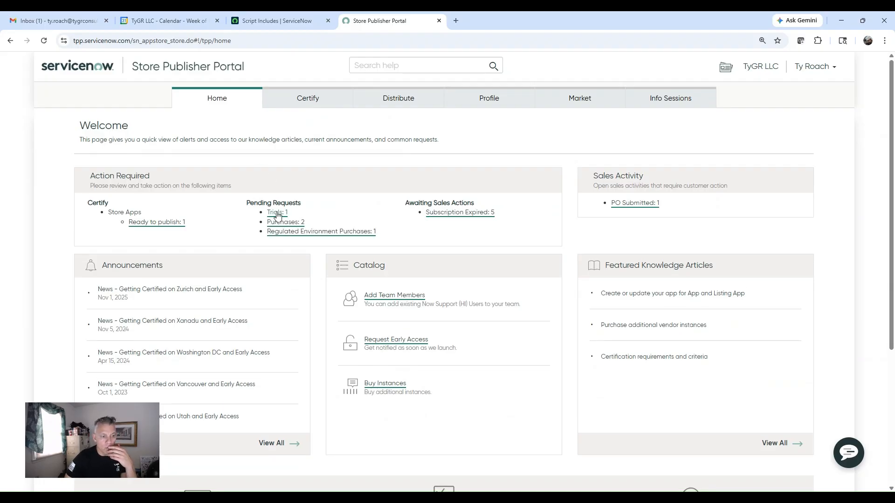
- Show the customer trials of the past 30 days and display the actions available for the Checklist Pro trial
click(278, 213)
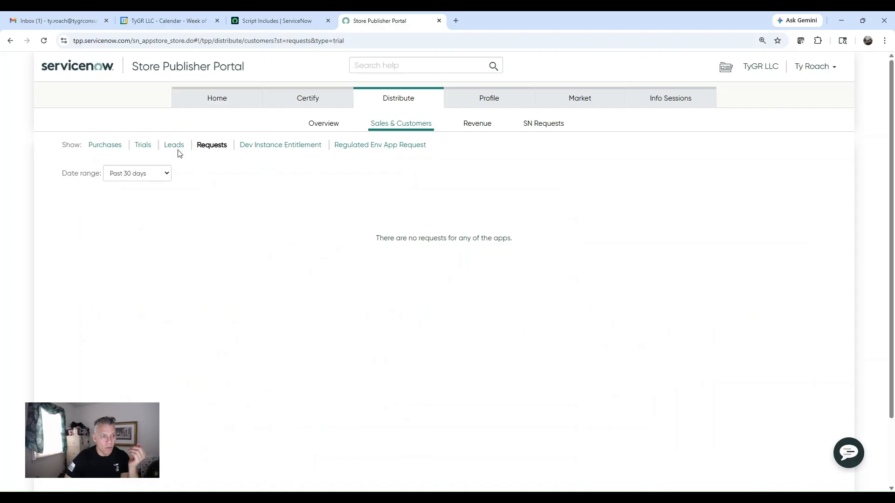
click(145, 150)
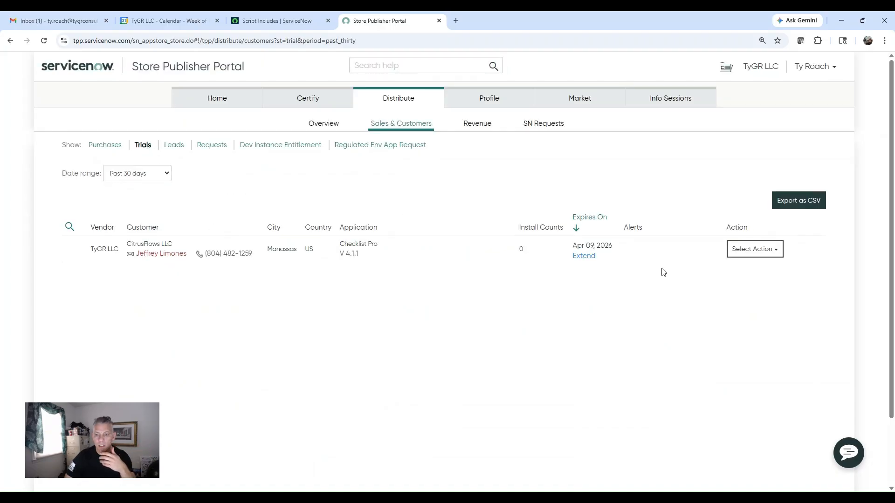
click(775, 254)
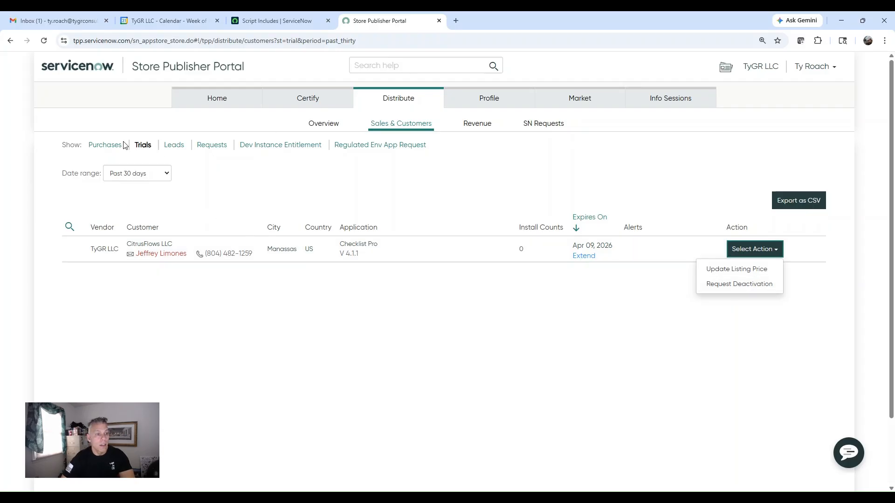
- Show the customer purchases of the past 30 days and check which actions the Doane University subscription offers
click(100, 148)
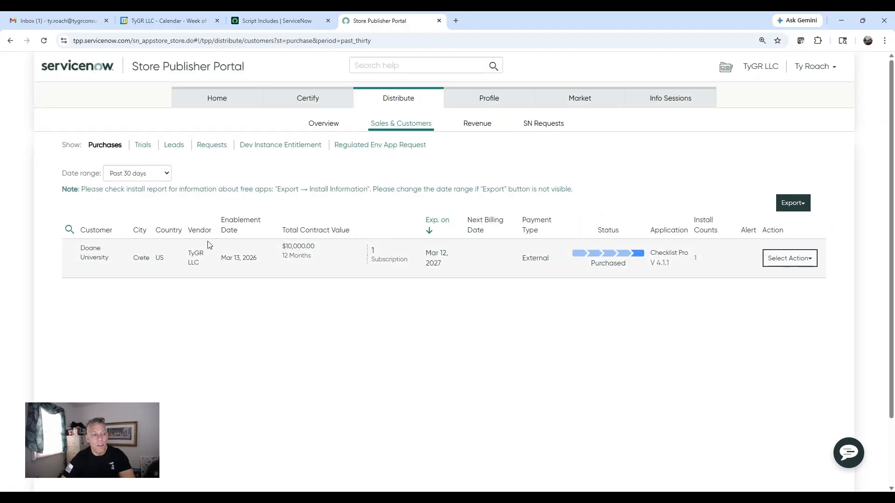
click(157, 179)
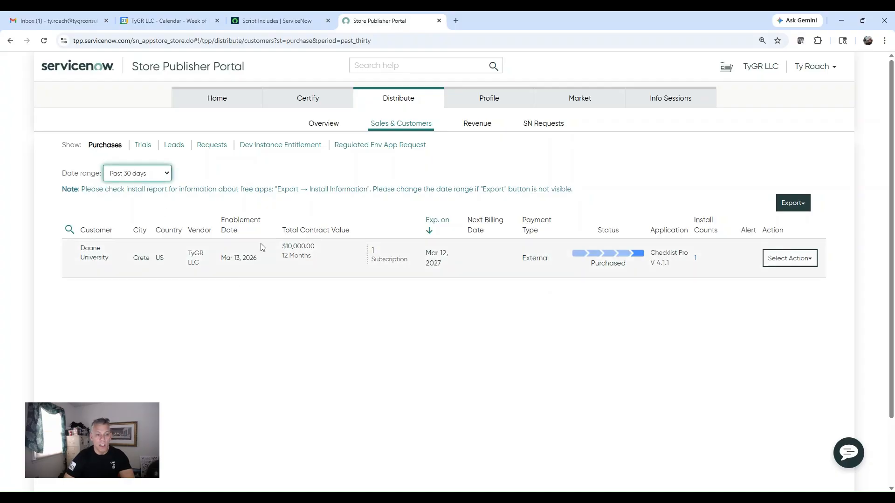
click(806, 262)
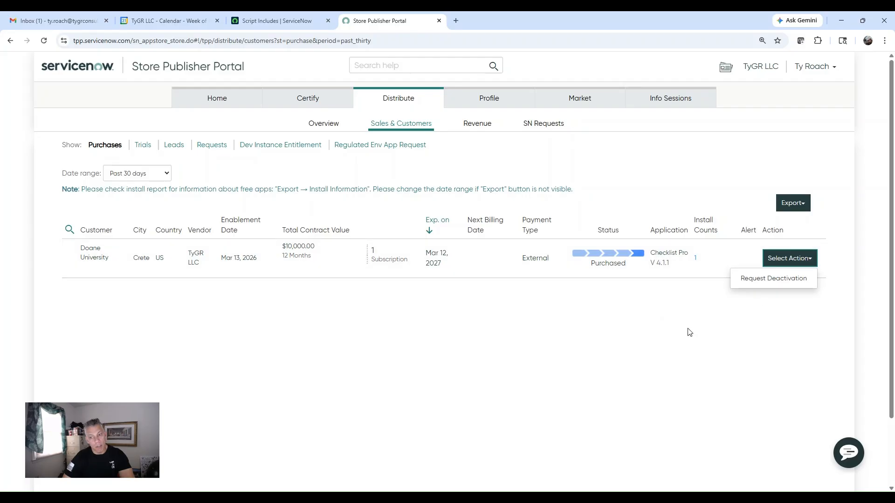
click(641, 333)
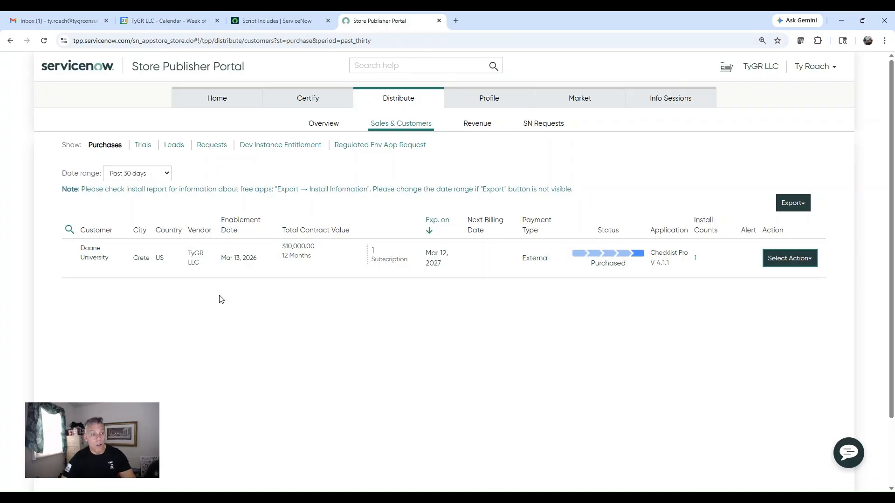
- Extend the purchases to all dates, review the expired subscriptions and display the actions available for the NextEra Energy purchase
click(164, 171)
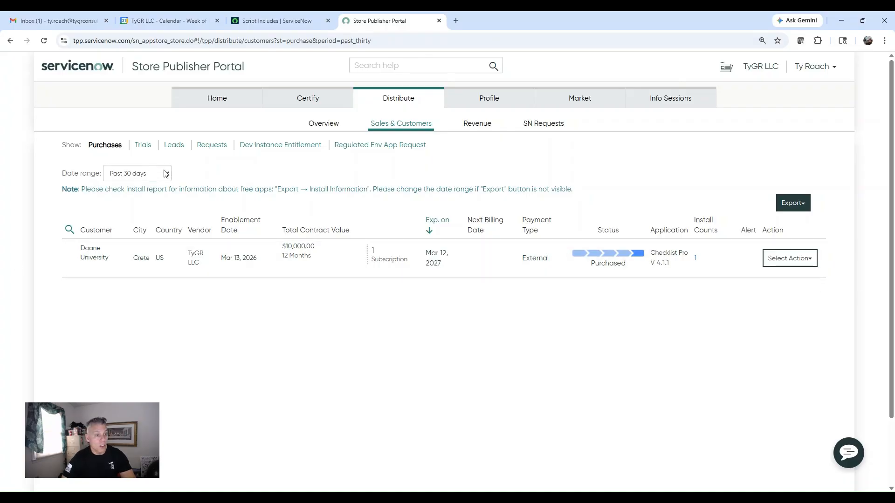
click(154, 219)
scroll(344, 240, down, 4)
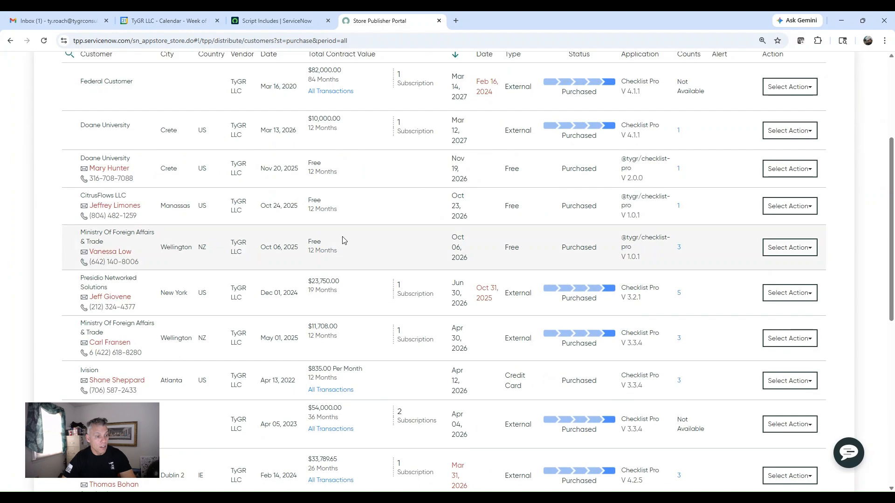
scroll(345, 232, down, 2)
scroll(175, 234, down, 2)
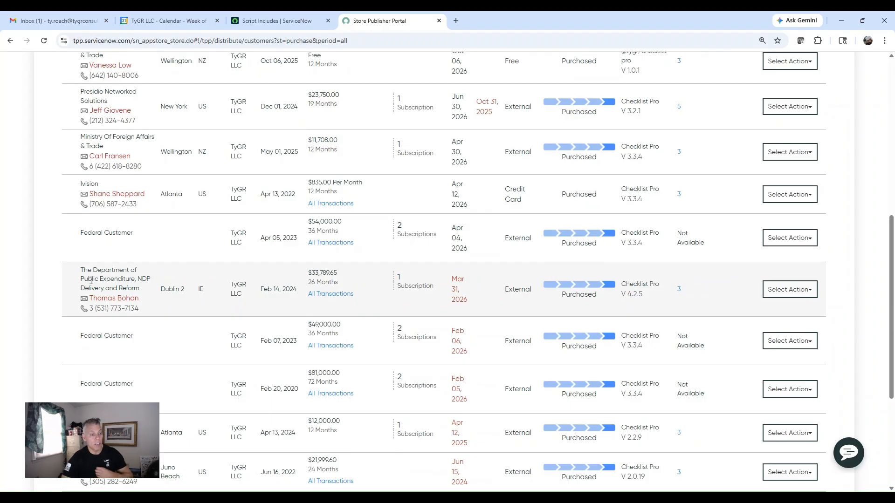
scroll(90, 281, down, 3)
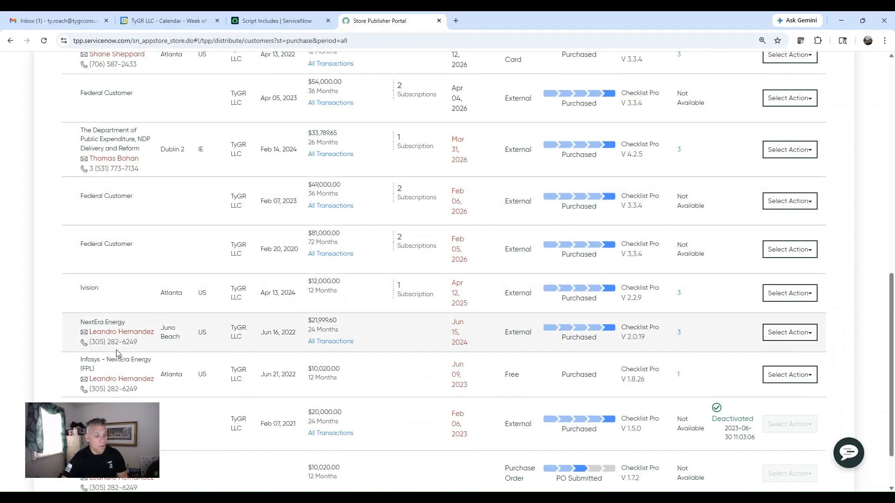
scroll(117, 354, down, 1)
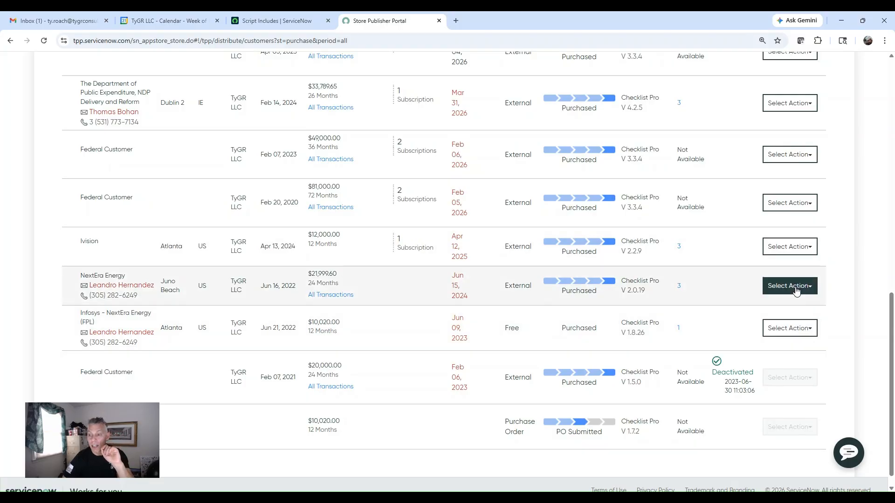
click(793, 287)
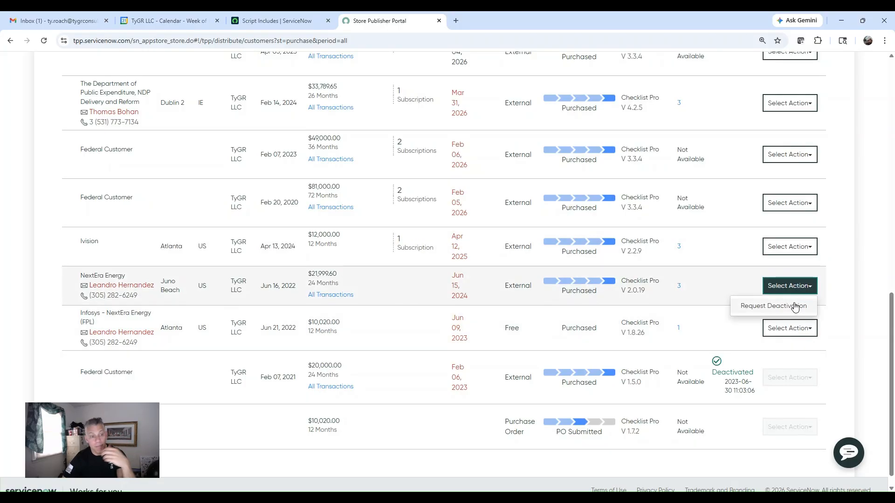